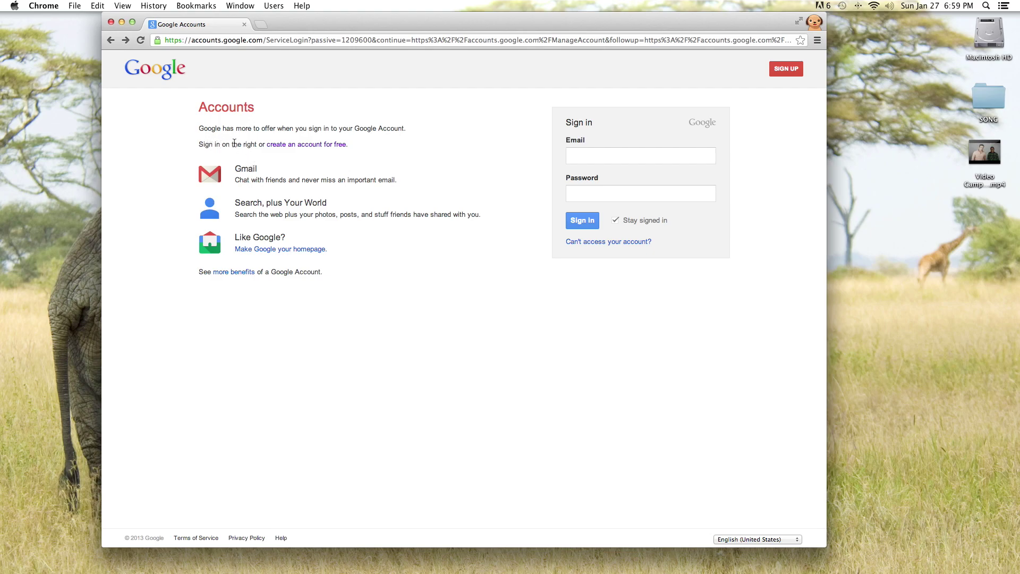
Step: Follow the 'create an account for free' link on the Google Accounts sign-in page
{"action": "left_click", "coordinate": [336, 145]}
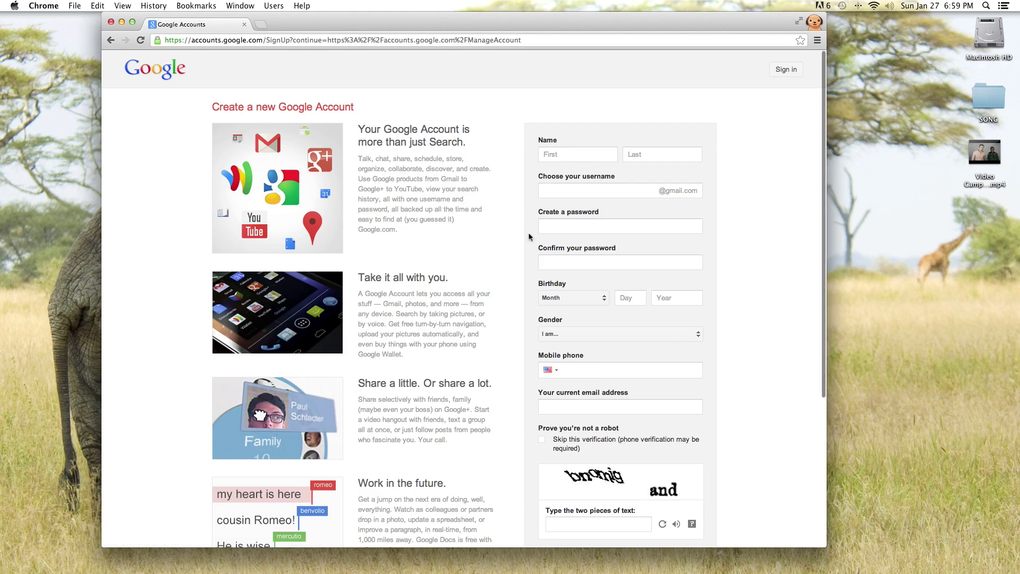
Step: Enter the first and last name, a username, and a matching password and confirmation
{"action": "scroll", "coordinate": [498, 176], "scroll_direction": "down", "scroll_amount": 2}
{"action": "scroll", "coordinate": [498, 177], "scroll_direction": "up", "scroll_amount": 2}
{"action": "left_click", "coordinate": [591, 153]}
{"action": "type", "text": "Jazzand"}
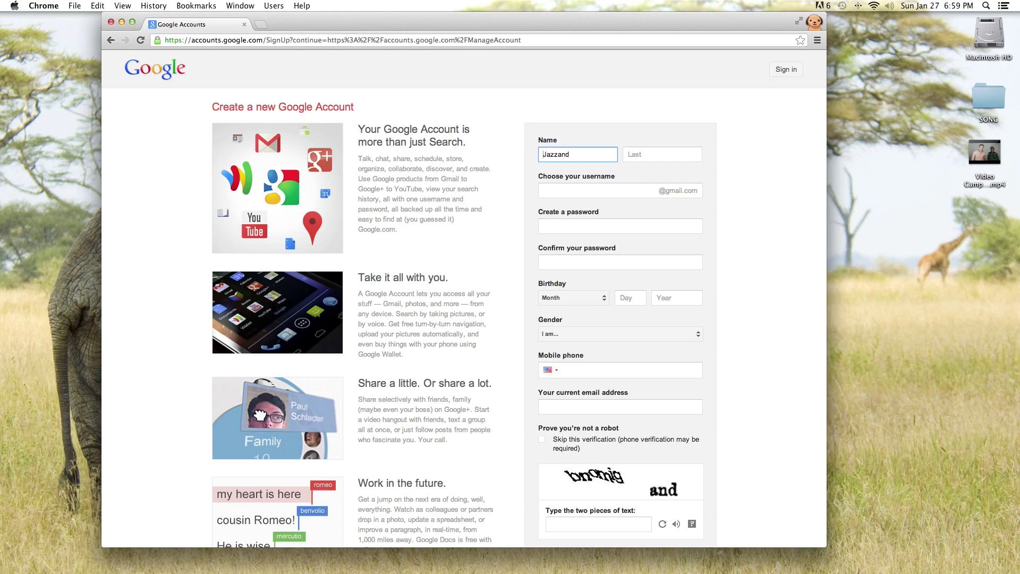
{"action": "type", "text": "Alex"}
{"action": "key", "text": "Tab"}
{"action": "type", "text": "Songperson"}
{"action": "key", "text": "Tab"}
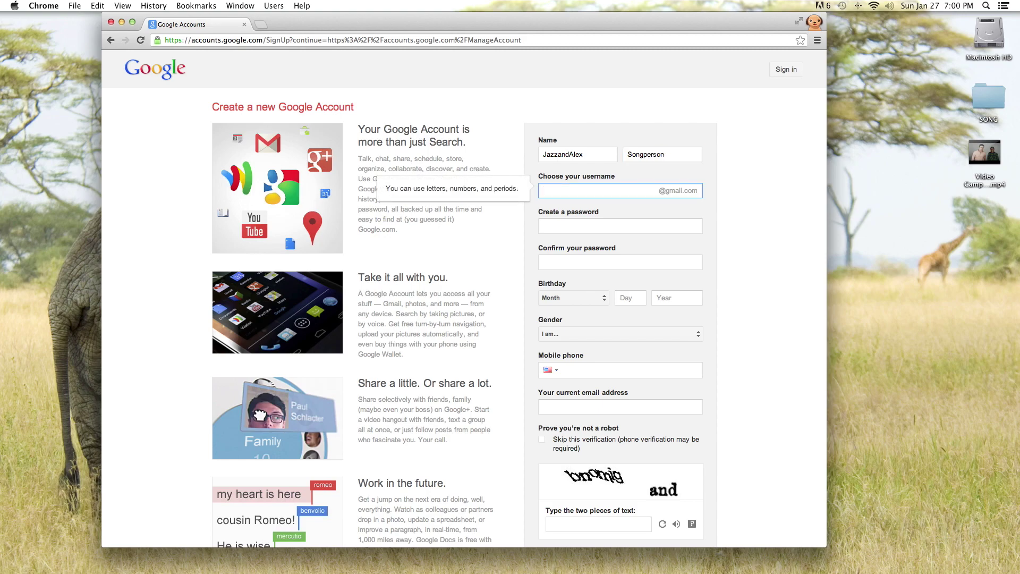
{"action": "type", "text": "songvideoresponse"}
{"action": "key", "text": "Tab"}
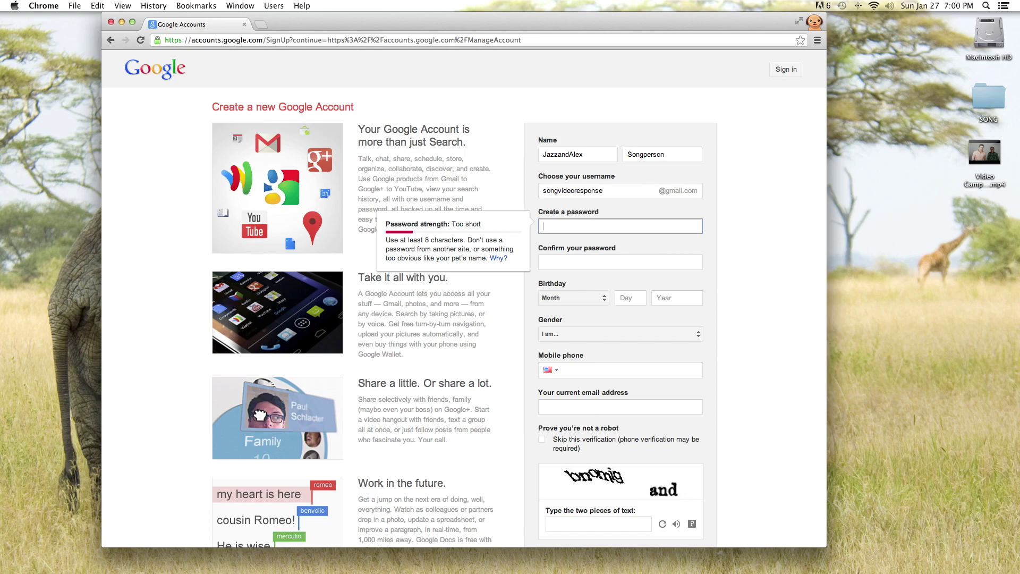
{"action": "type", "text": "•••••••••••"}
{"action": "key", "text": "Tab"}
{"action": "type", "text": "•••••••••••"}
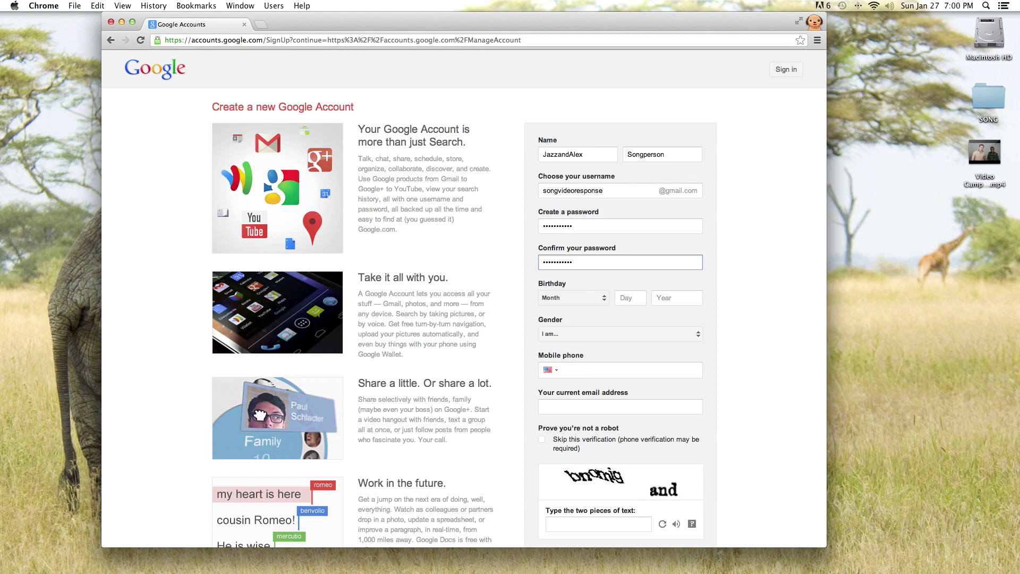
Step: Set the birthday to October 6, 1990 and the gender to Other
{"action": "left_click", "coordinate": [602, 301]}
{"action": "left_click", "coordinate": [574, 418]}
{"action": "left_click", "coordinate": [631, 299]}
{"action": "type", "text": "6"}
{"action": "left_click", "coordinate": [657, 299]}
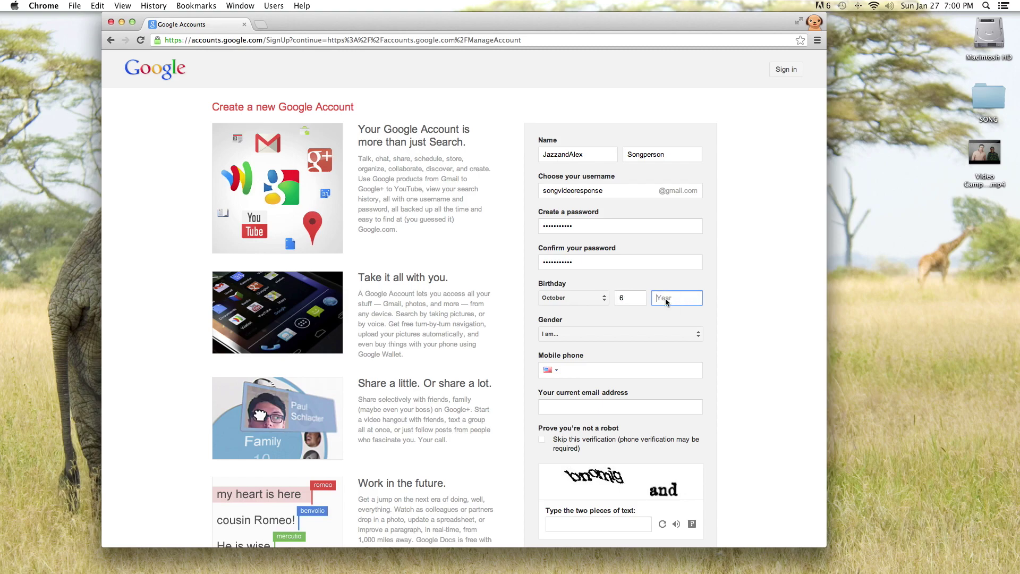
{"action": "type", "text": "1990"}
{"action": "left_click", "coordinate": [688, 335]}
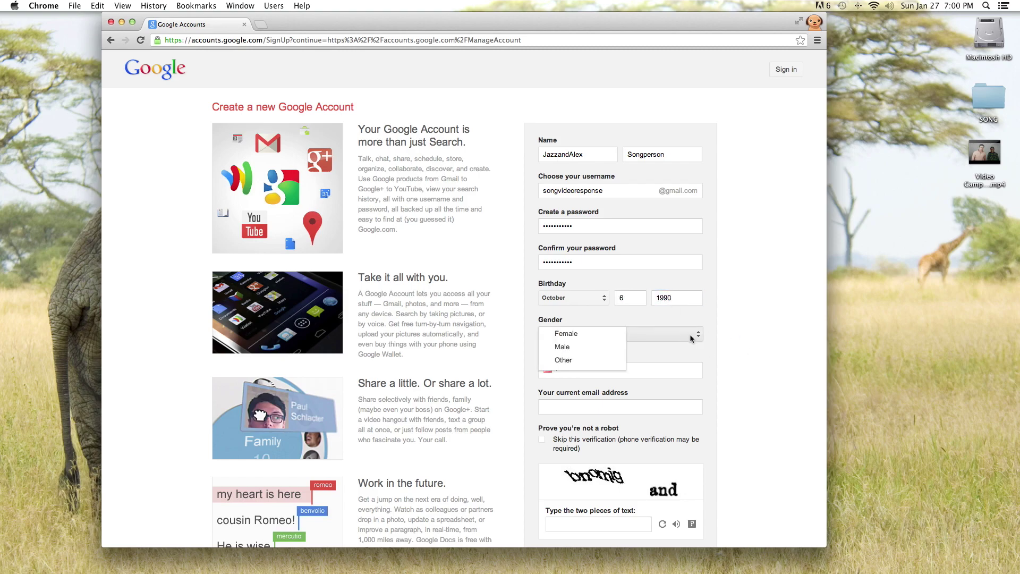
{"action": "left_click", "coordinate": [563, 361]}
{"action": "scroll", "coordinate": [509, 353], "scroll_direction": "down", "scroll_amount": 4}
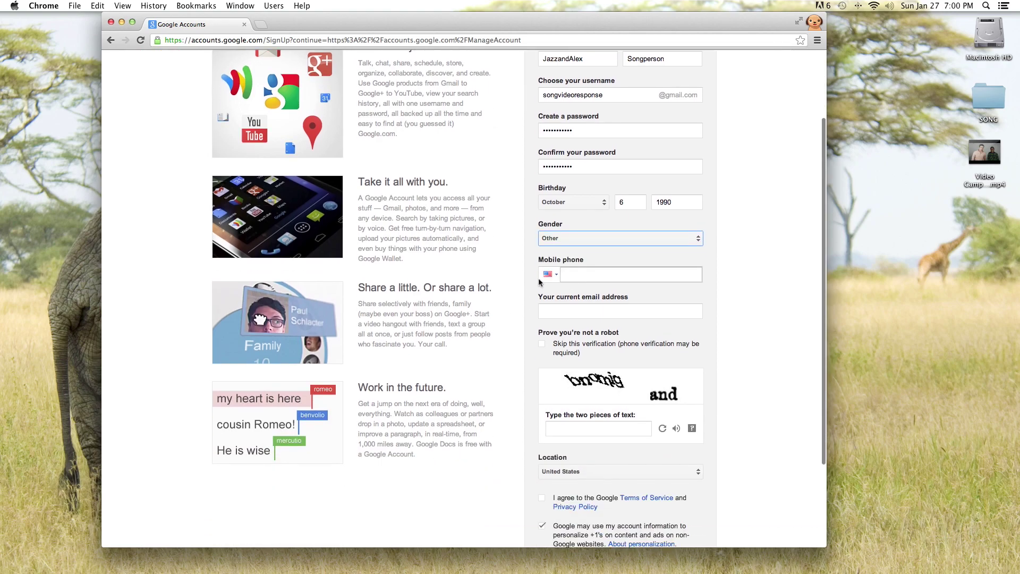
Step: Enter the captcha words, untick account-based personalization and submit with Next step
{"action": "scroll", "coordinate": [516, 284], "scroll_direction": "down", "scroll_amount": 3}
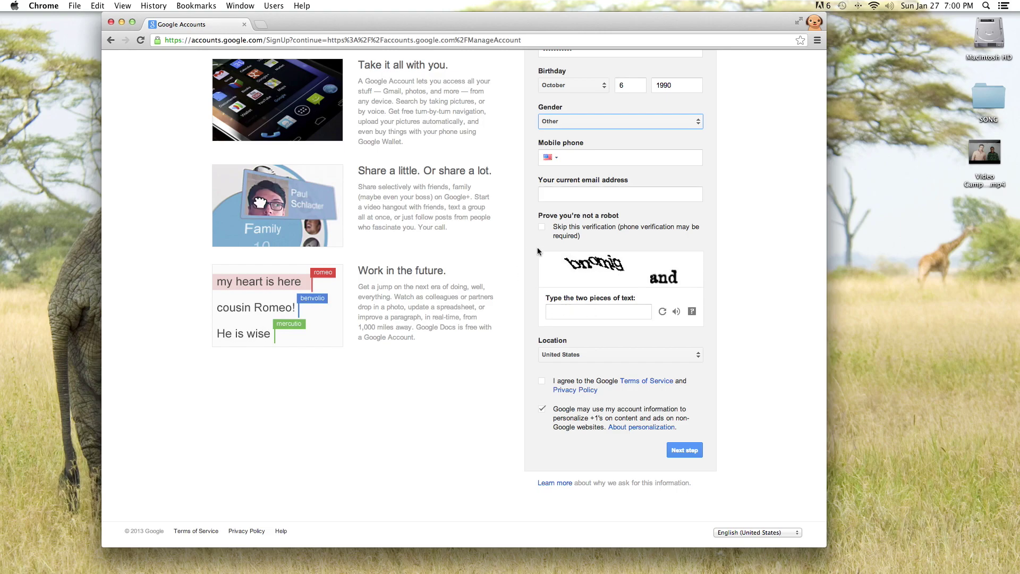
{"action": "scroll", "coordinate": [541, 251], "scroll_direction": "down", "scroll_amount": 1}
{"action": "scroll", "coordinate": [541, 249], "scroll_direction": "up", "scroll_amount": 1}
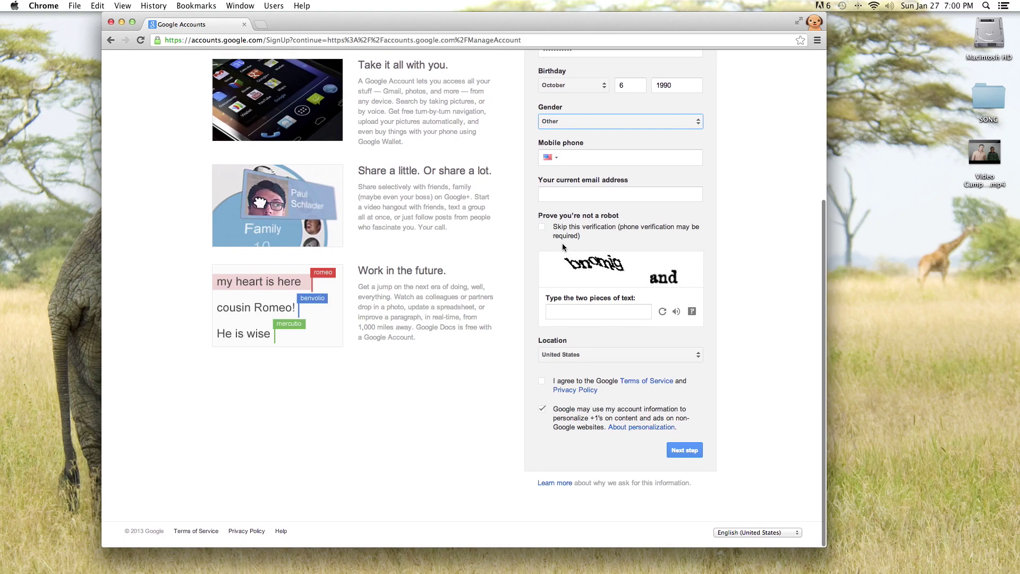
{"action": "left_click", "coordinate": [577, 311]}
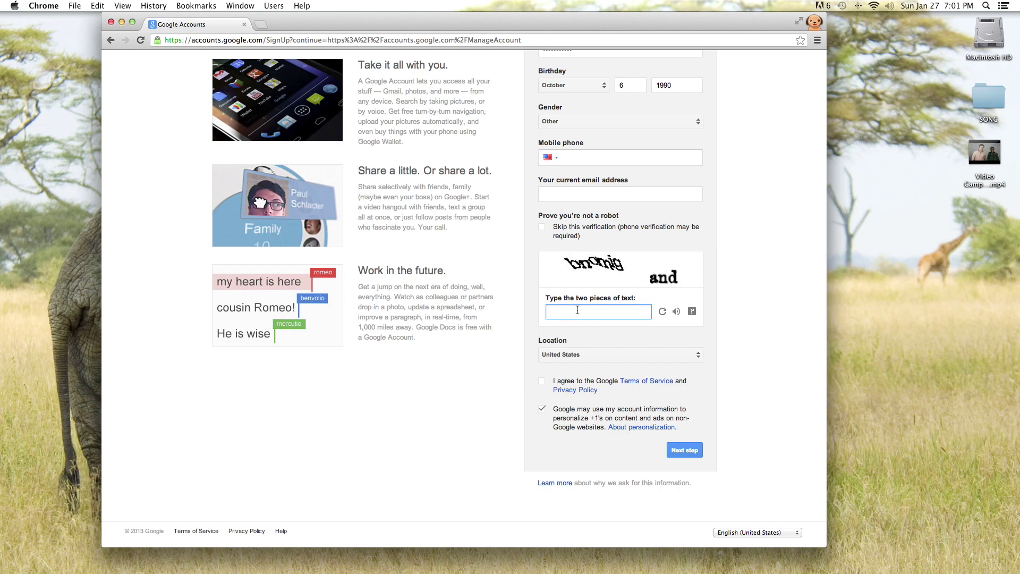
{"action": "type", "text": "bnomig and"}
{"action": "left_click", "coordinate": [542, 408]}
{"action": "left_click", "coordinate": [680, 451]}
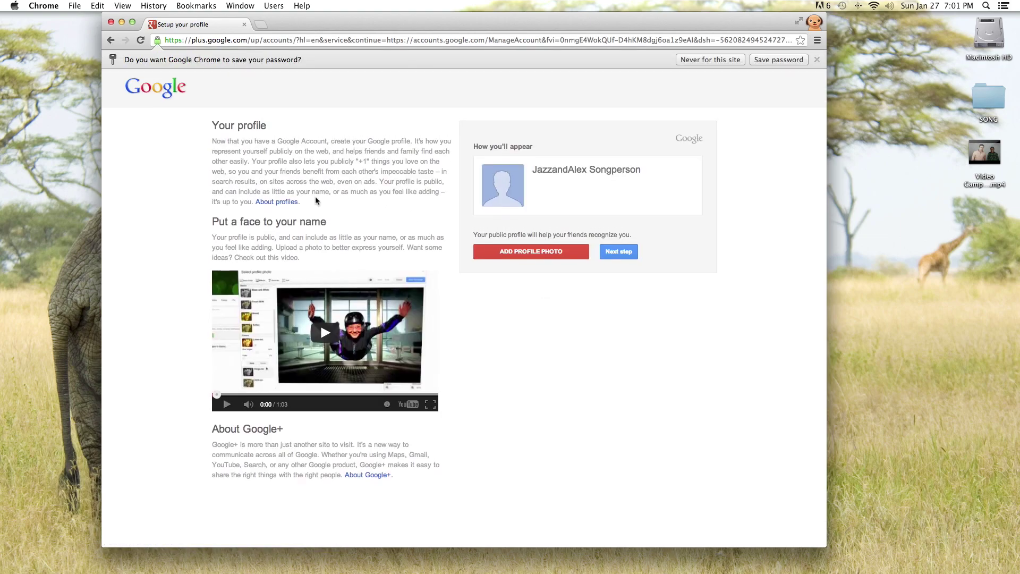
Step: Skip adding a profile photo and continue to the new account's settings overview
{"action": "scroll", "coordinate": [314, 197], "scroll_direction": "down", "scroll_amount": 1}
{"action": "left_click", "coordinate": [620, 253]}
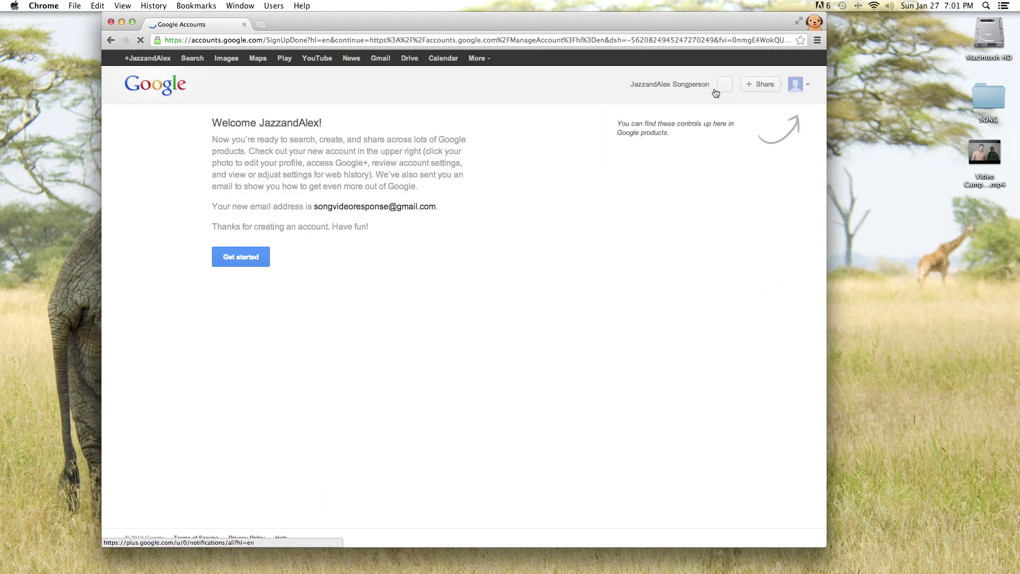
{"action": "left_click", "coordinate": [257, 259]}
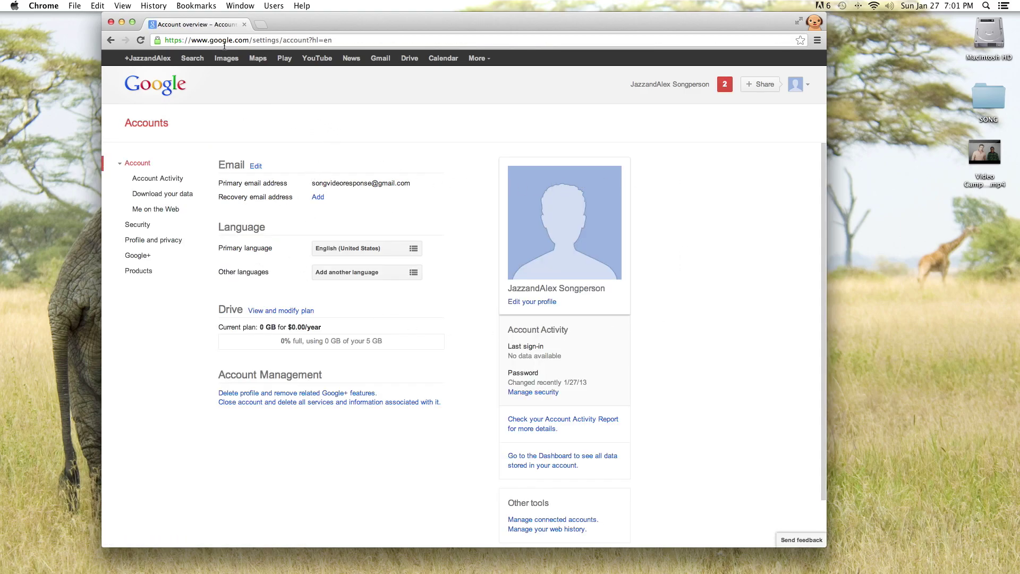
Step: Go to youtube.com, sign in with the new account's password and skip recovery options
{"action": "left_click", "coordinate": [237, 36]}
{"action": "type", "text": "youtube."}
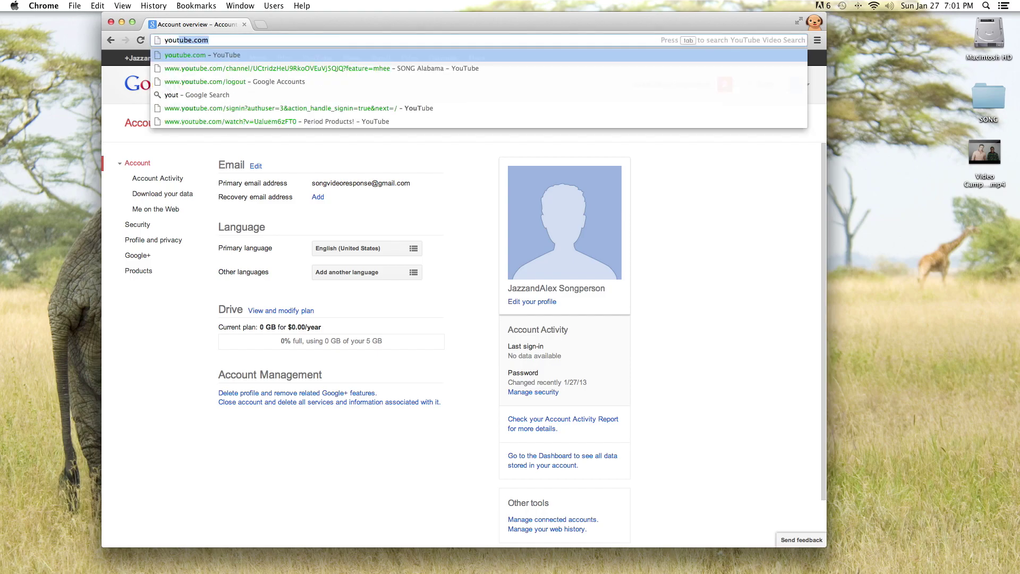
{"action": "type", "text": "com"}
{"action": "key", "text": "Return"}
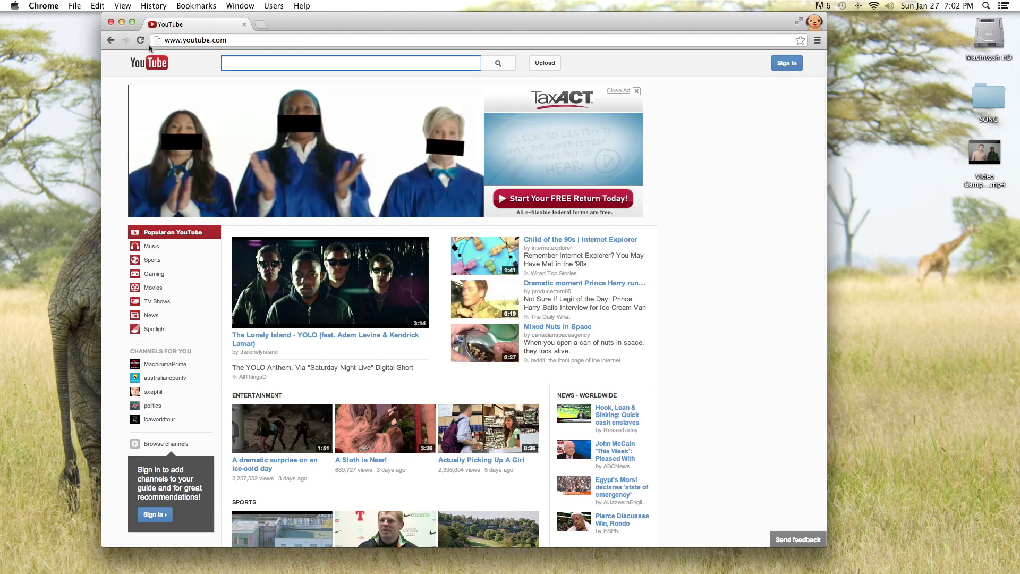
{"action": "left_click", "coordinate": [786, 63]}
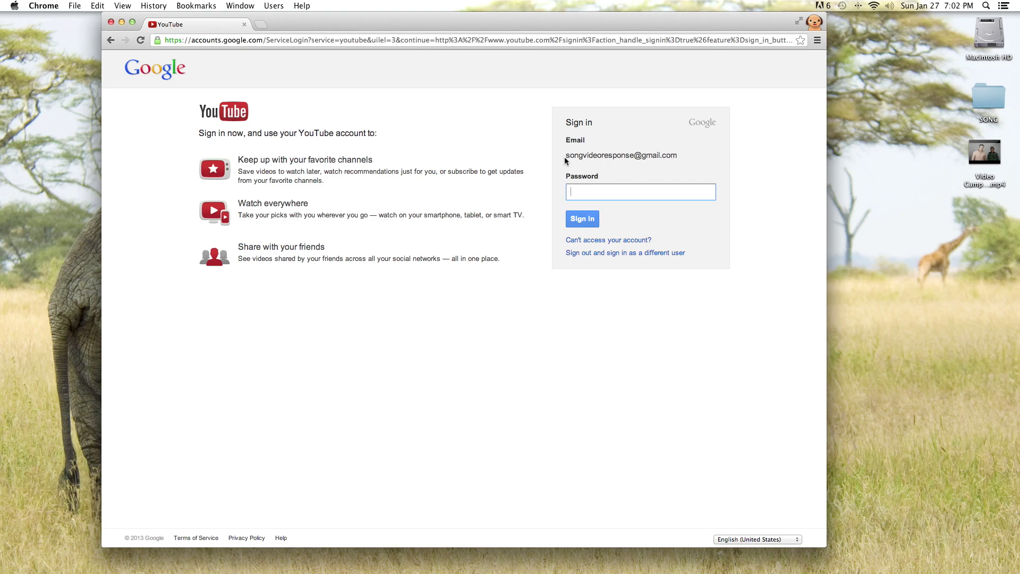
{"action": "type", "text": "••••••••••••"}
{"action": "key", "text": "Return"}
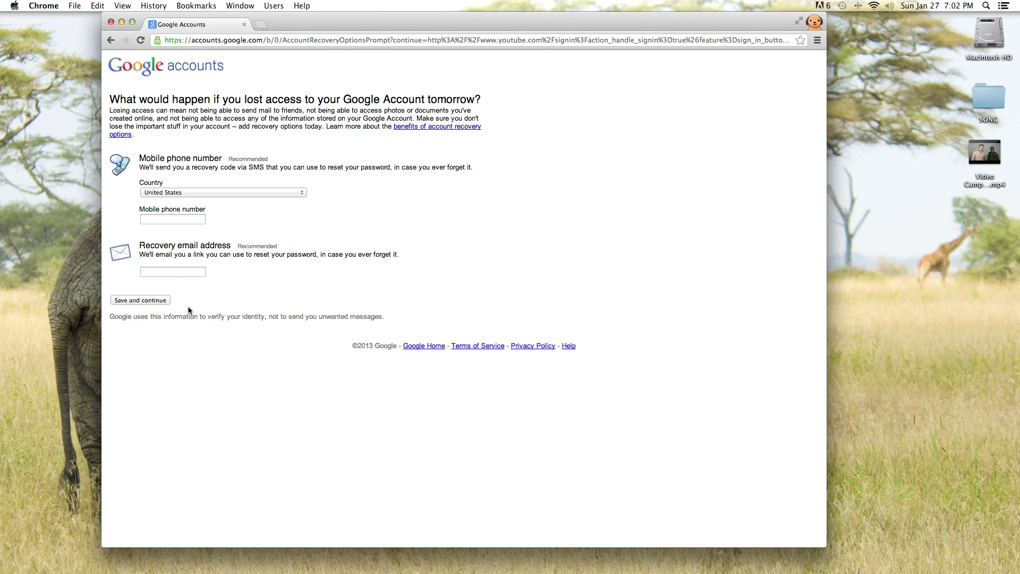
{"action": "left_click", "coordinate": [154, 301]}
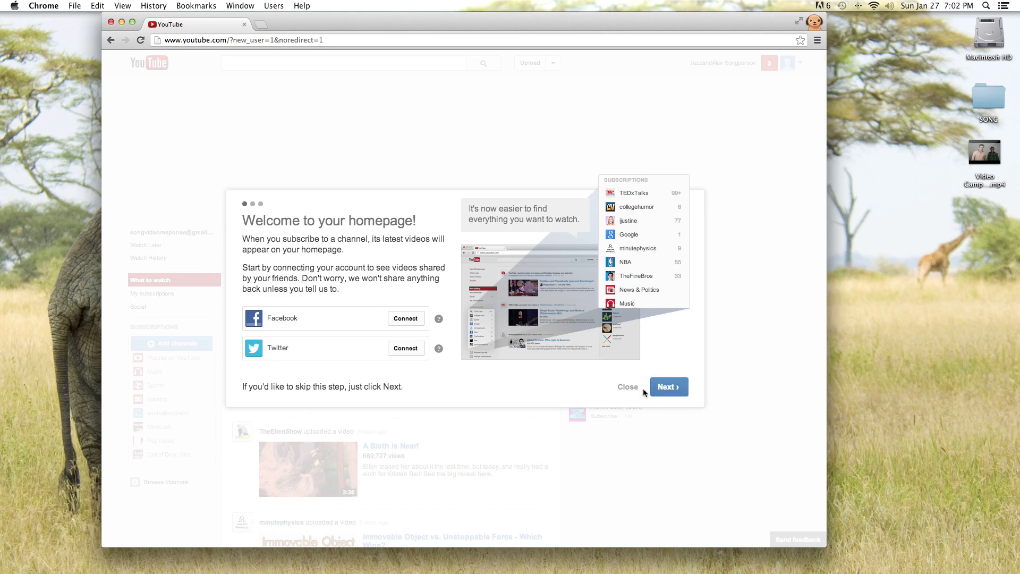
Step: Step through the welcome and category screens and save the 13 suggested channel subscriptions
{"action": "left_click", "coordinate": [664, 389]}
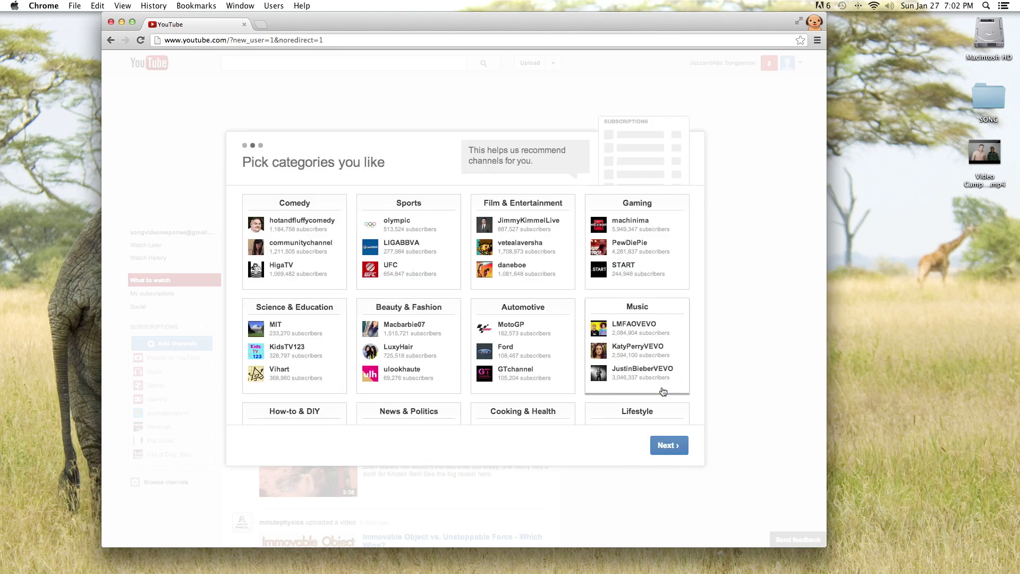
{"action": "scroll", "coordinate": [575, 345], "scroll_direction": "down", "scroll_amount": 3}
{"action": "left_click", "coordinate": [665, 452]}
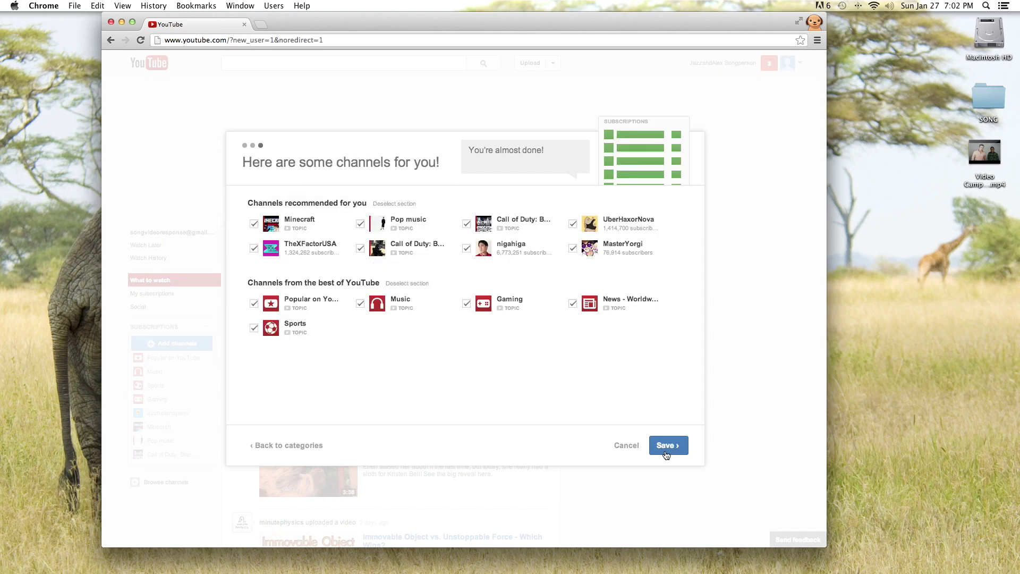
{"action": "left_click", "coordinate": [674, 447]}
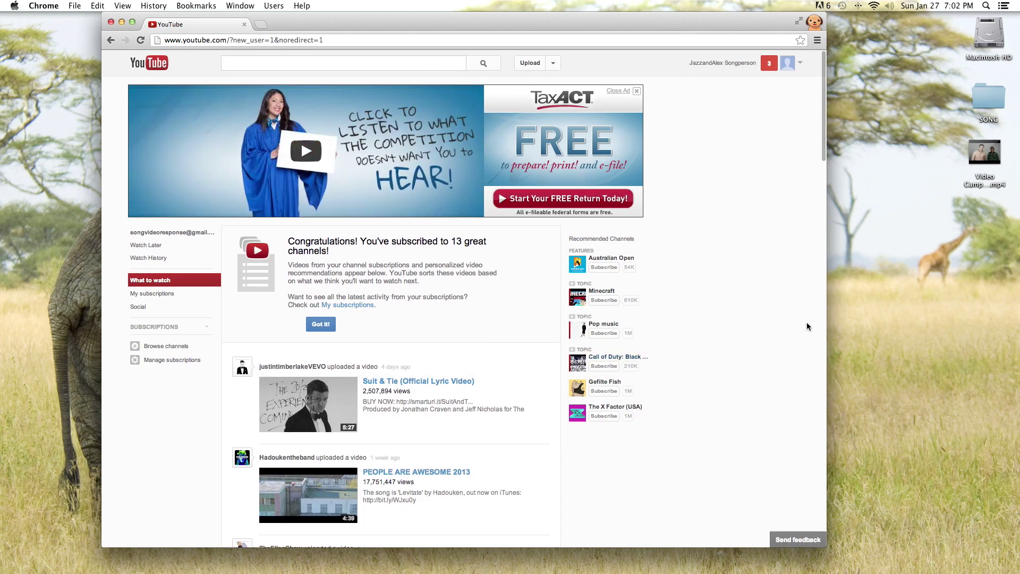
Step: Search YouTube for 'a right to stay song video campagin'
{"action": "left_click", "coordinate": [306, 60]}
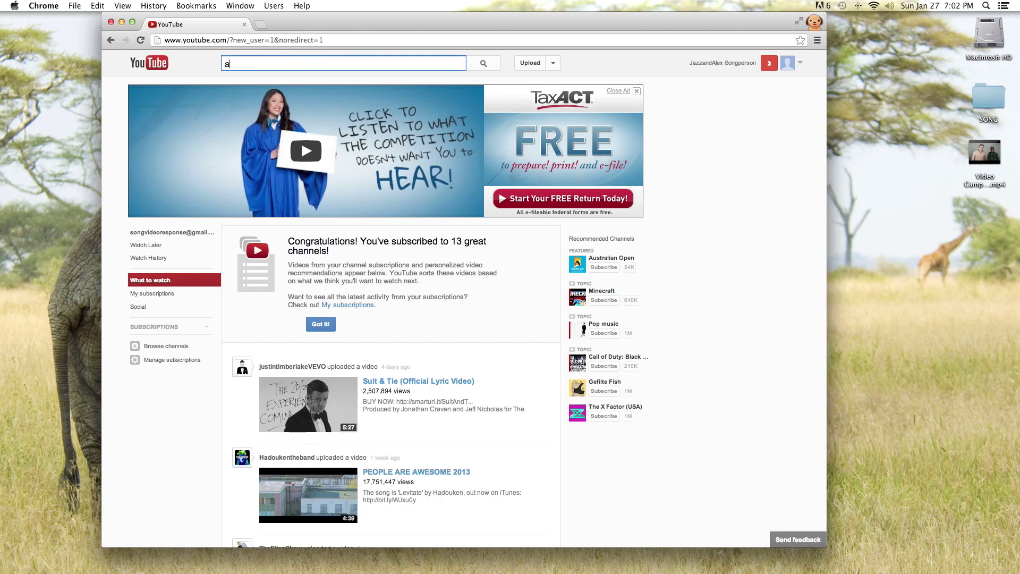
{"action": "type", "text": "a right to stay song video campagin"}
{"action": "key", "text": "Return"}
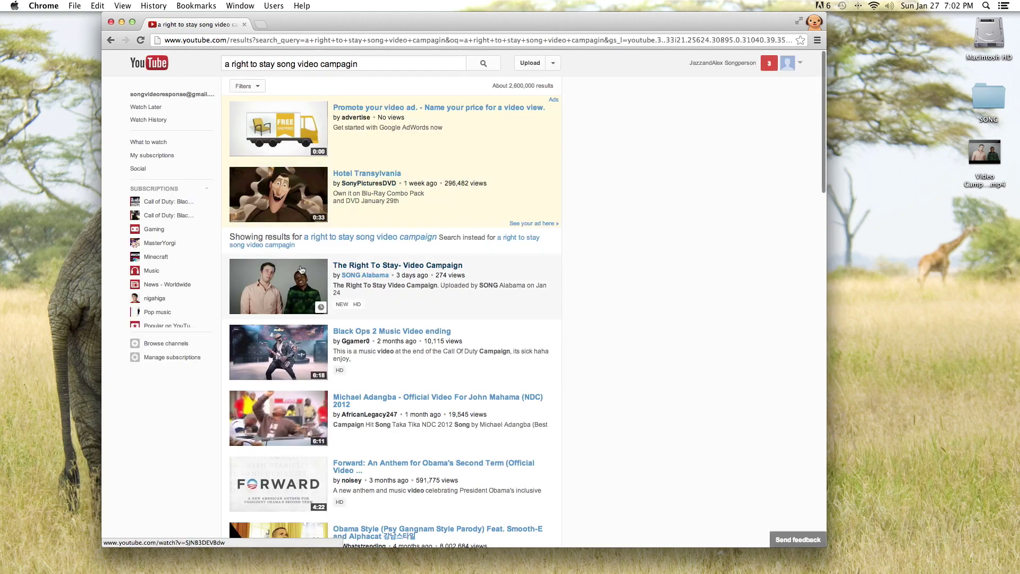
Step: Open The Right To Stay- Video Campaign, pause it, and click into the comment box
{"action": "scroll", "coordinate": [313, 273], "scroll_direction": "down", "scroll_amount": 2}
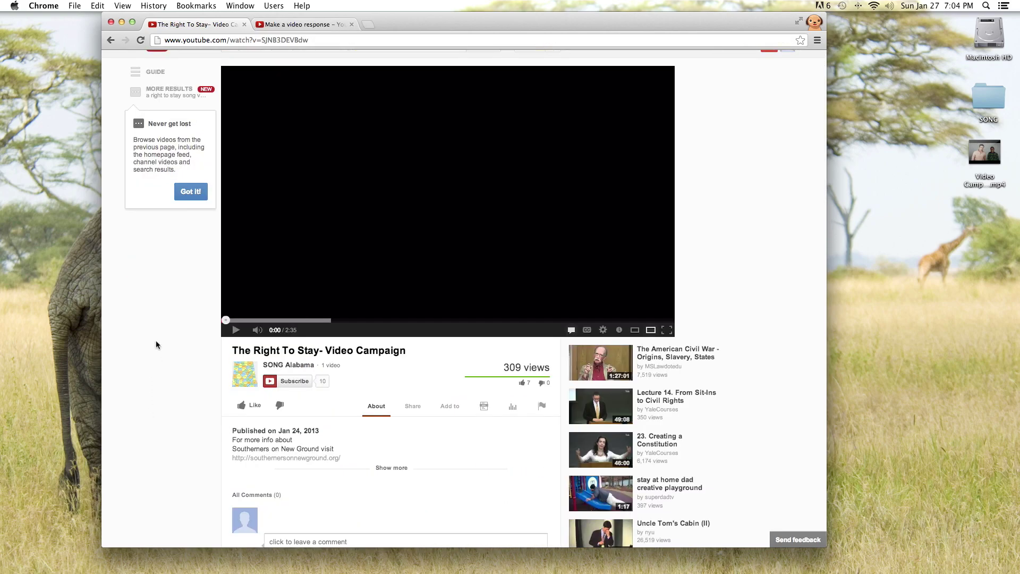
{"action": "left_click", "coordinate": [236, 330]}
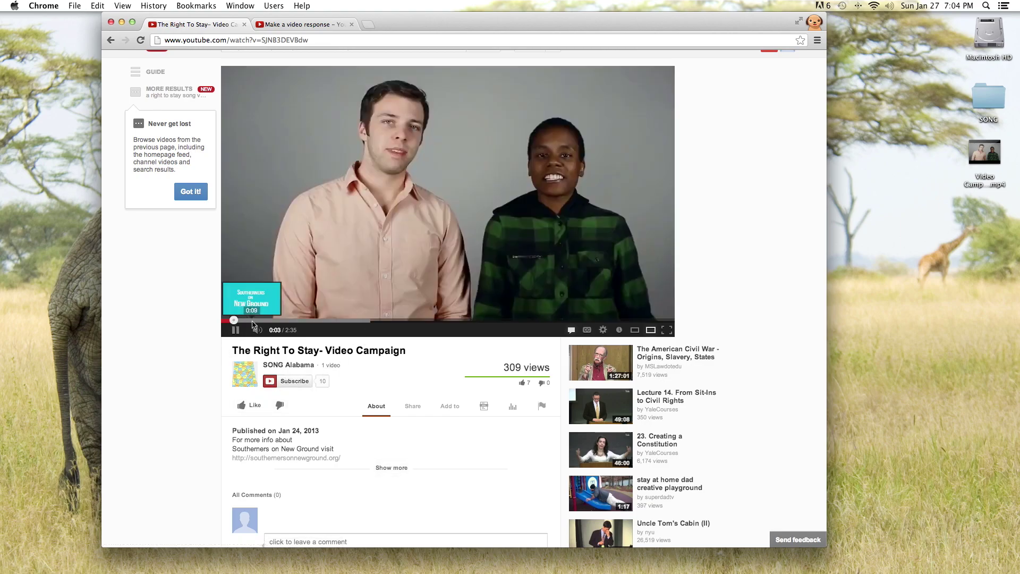
{"action": "left_click", "coordinate": [236, 333]}
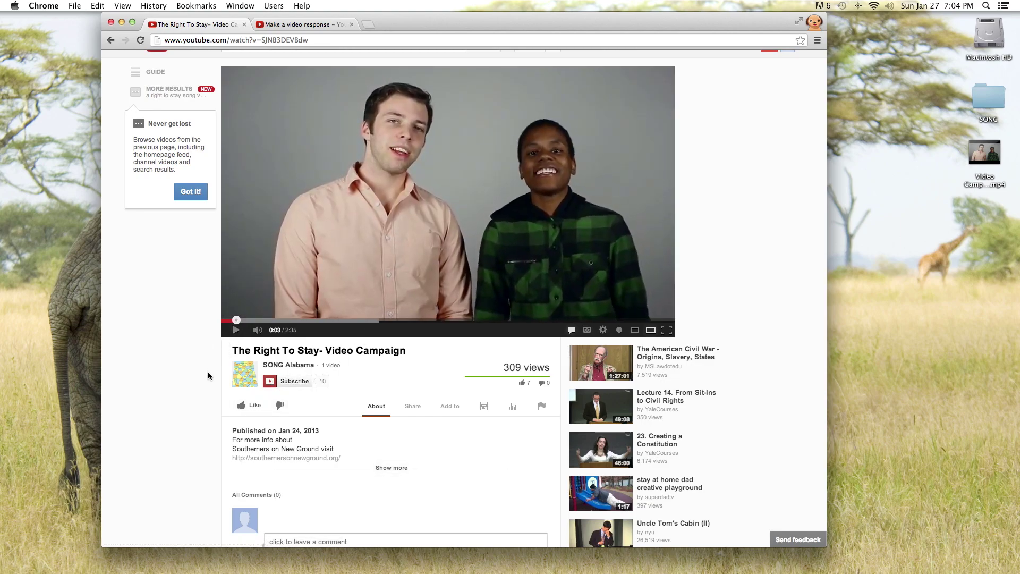
{"action": "scroll", "coordinate": [208, 374], "scroll_direction": "down", "scroll_amount": 5}
{"action": "scroll", "coordinate": [212, 378], "scroll_direction": "down", "scroll_amount": 1}
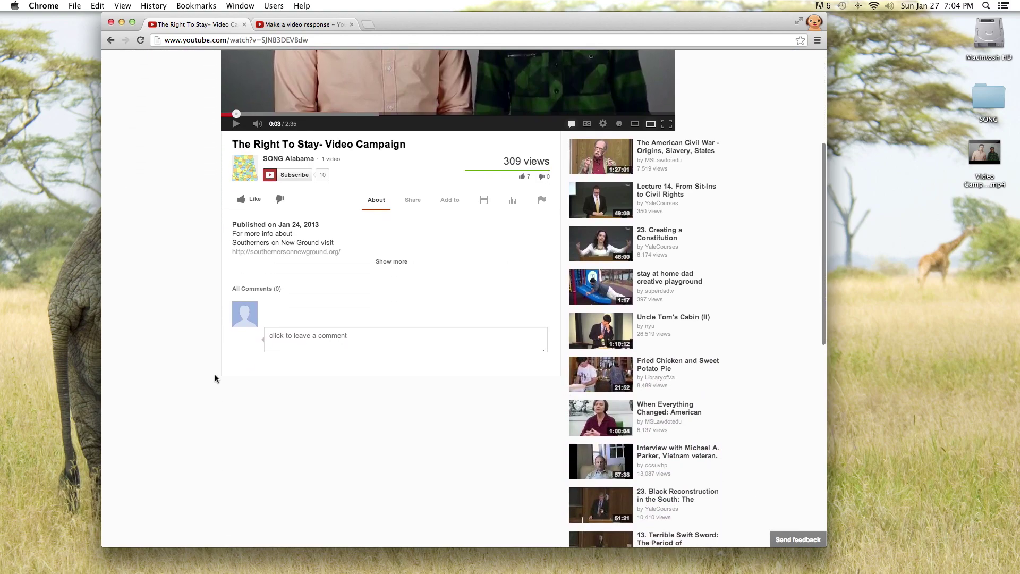
{"action": "left_click", "coordinate": [296, 338]}
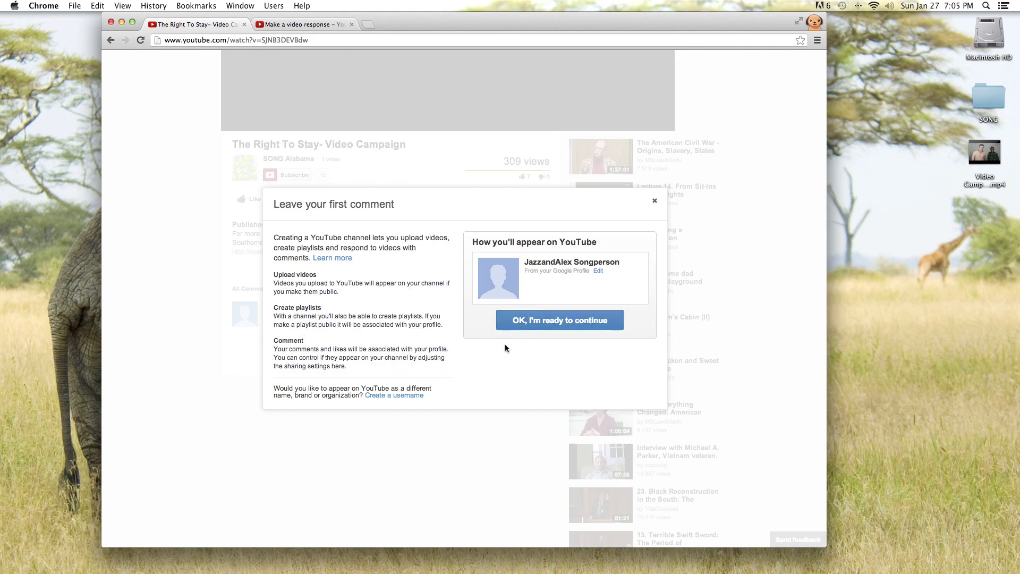
Step: Accept 'OK, I'm ready to continue' and open 'Create a video response' for the video
{"action": "left_click", "coordinate": [528, 321]}
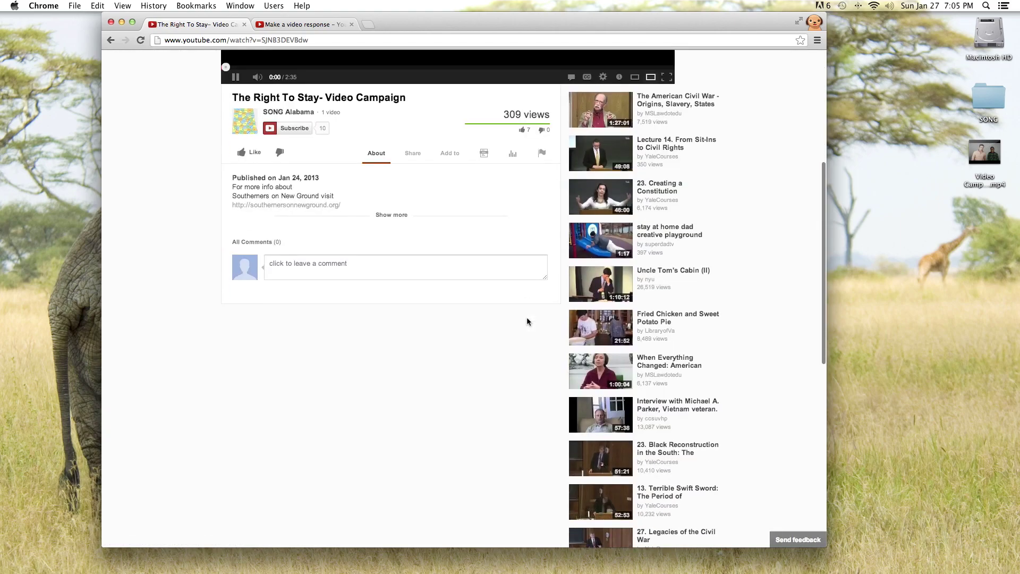
{"action": "scroll", "coordinate": [504, 317], "scroll_direction": "up", "scroll_amount": 3}
{"action": "left_click", "coordinate": [380, 182]}
{"action": "left_click", "coordinate": [333, 425]}
{"action": "scroll", "coordinate": [333, 425], "scroll_direction": "down", "scroll_amount": 3}
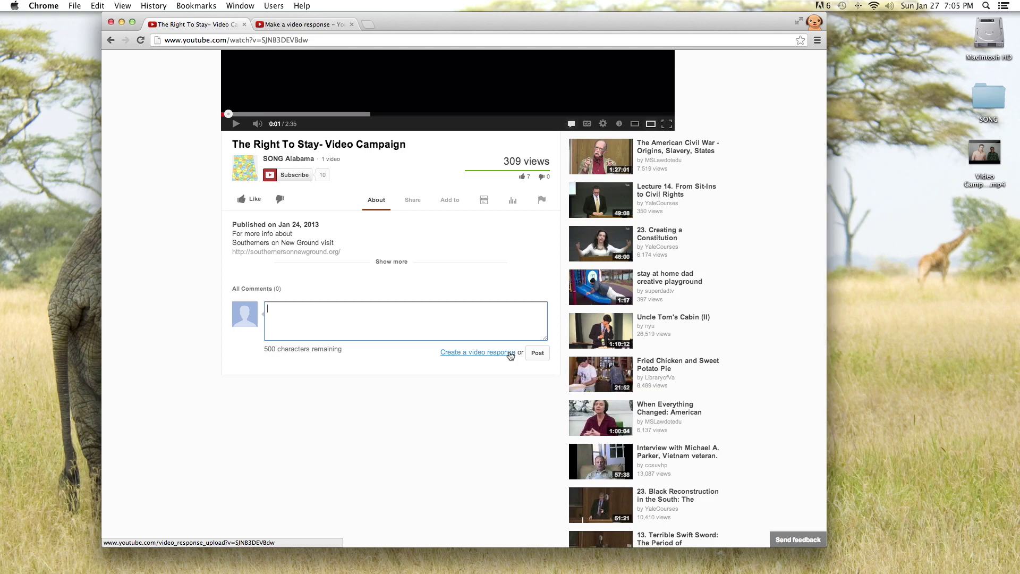
{"action": "left_click", "coordinate": [465, 353]}
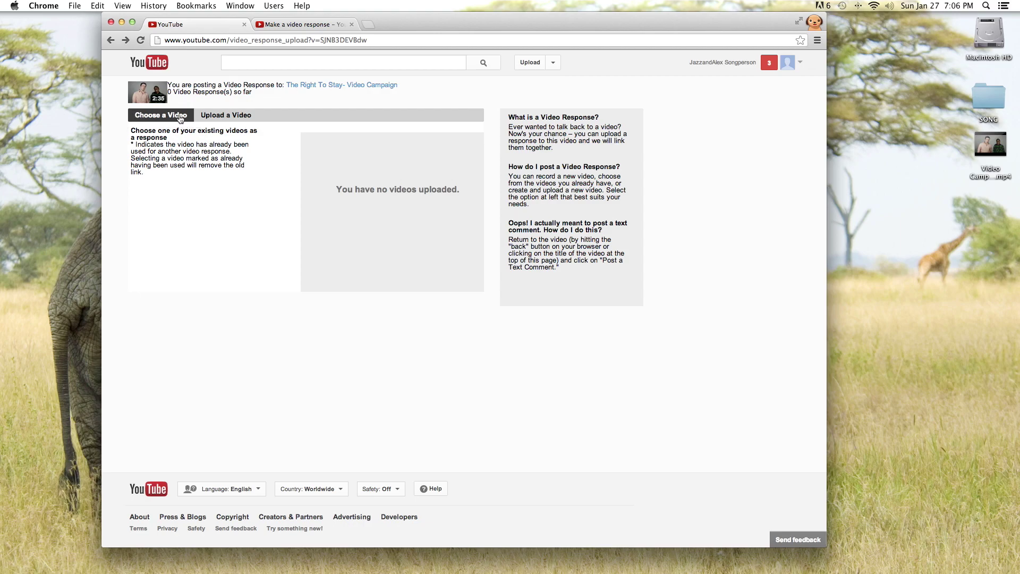
Step: Choose the 'Upload a Video' option and start the response upload
{"action": "left_click", "coordinate": [217, 119]}
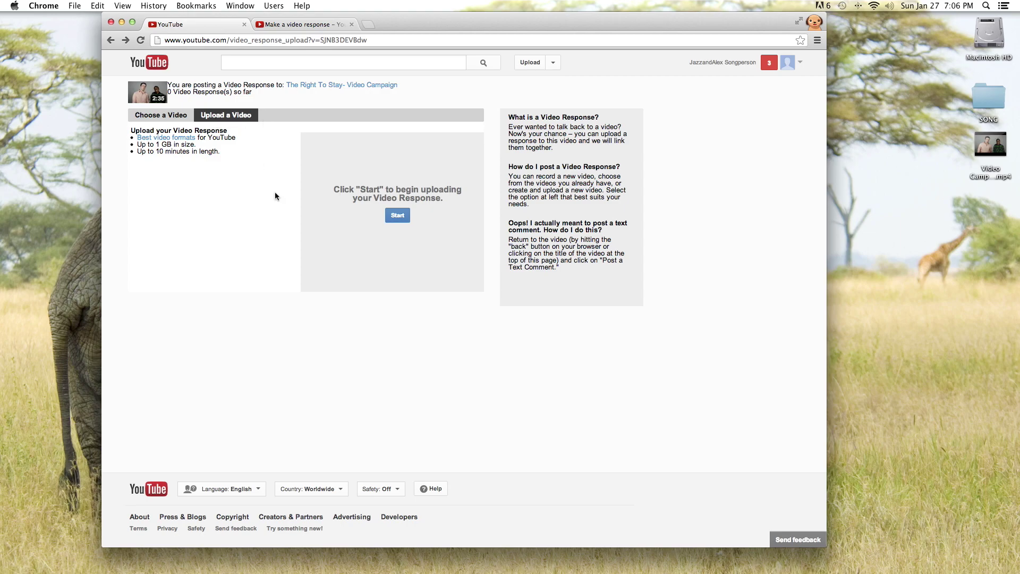
{"action": "left_click", "coordinate": [401, 216]}
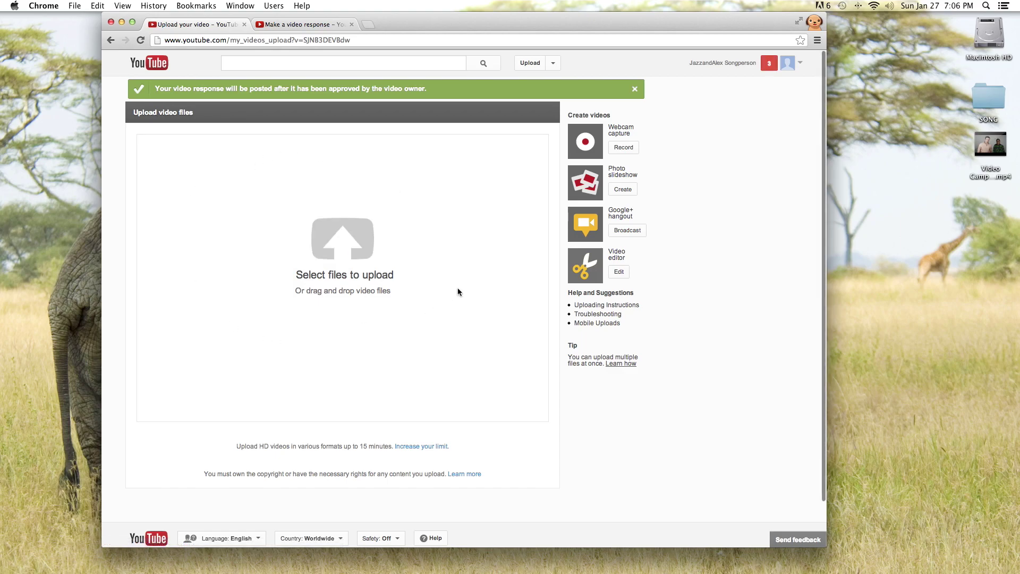
Step: Drag Video Campaign.mp4 from the desktop into the 'Select files to upload' area
{"action": "left_click", "coordinate": [982, 150]}
{"action": "left_click_drag", "start_coordinate": [981, 150], "coordinate": [344, 238]}
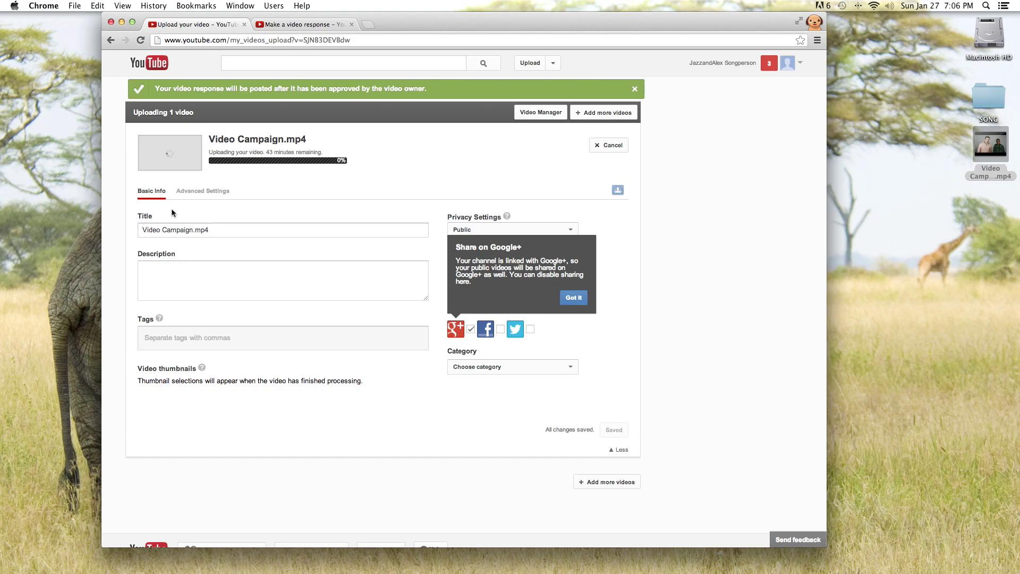
Step: Replace the upload's title with 'Right to Stay Video Response' and save it
{"action": "left_click_drag", "start_coordinate": [230, 229], "coordinate": [126, 229]}
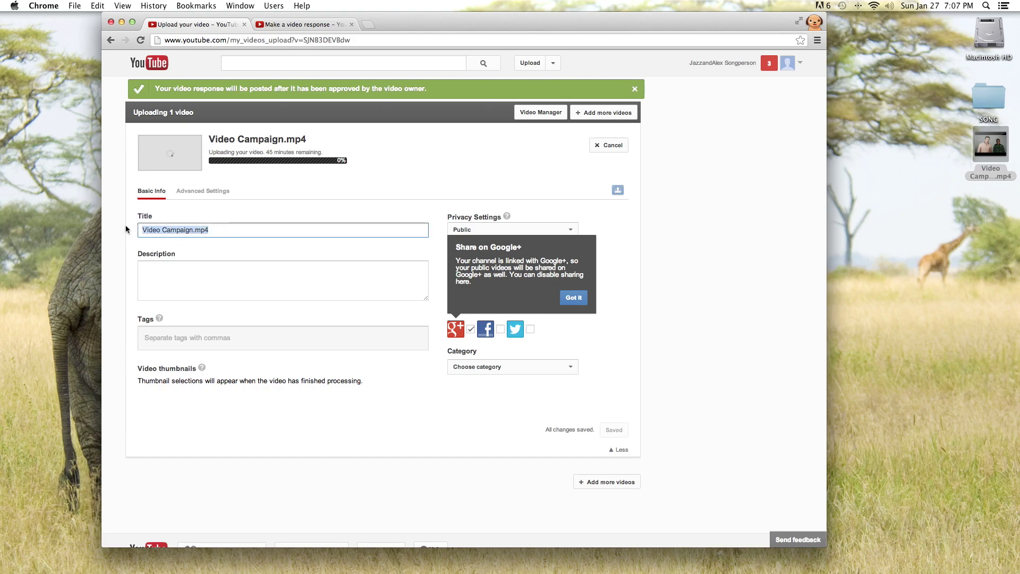
{"action": "type", "text": "Righ"}
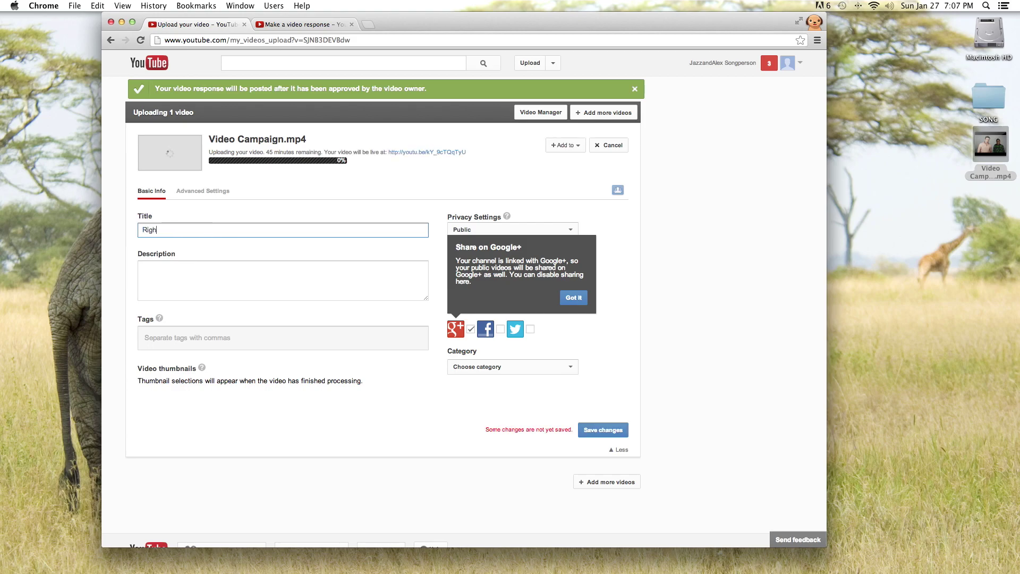
{"action": "type", "text": "t to Stay Video Response"}
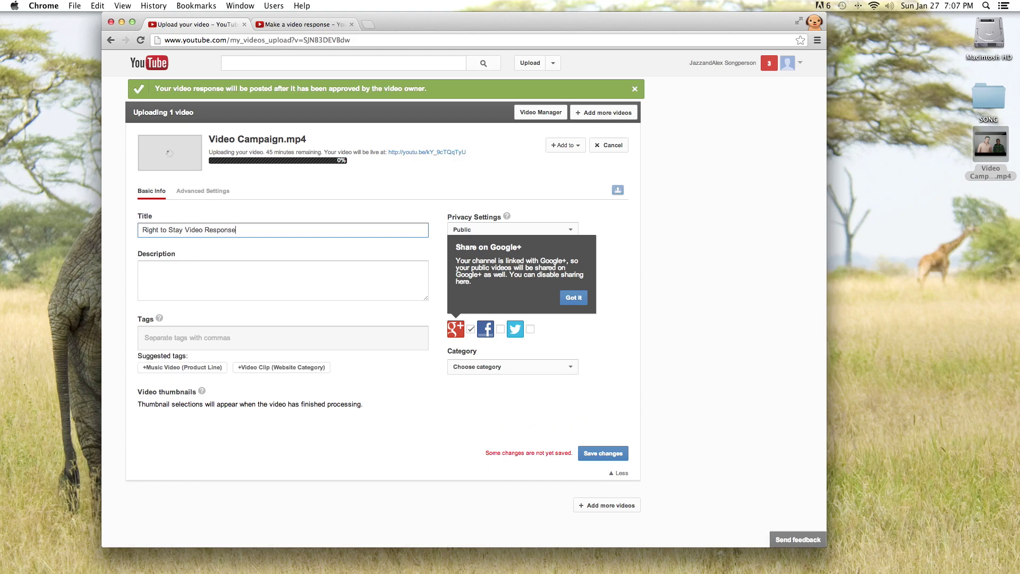
{"action": "left_click", "coordinate": [141, 281]}
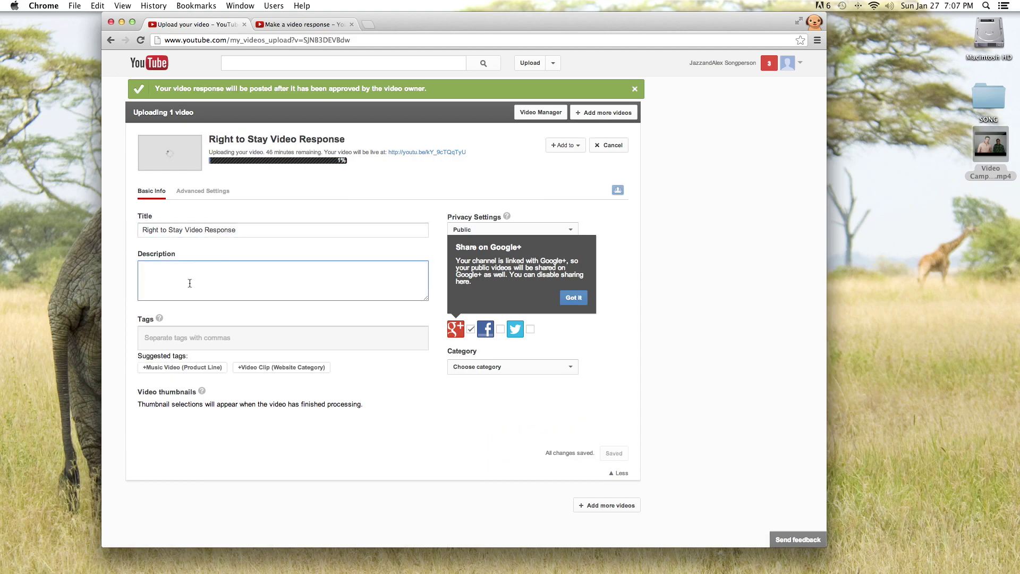
{"action": "left_click", "coordinate": [183, 333]}
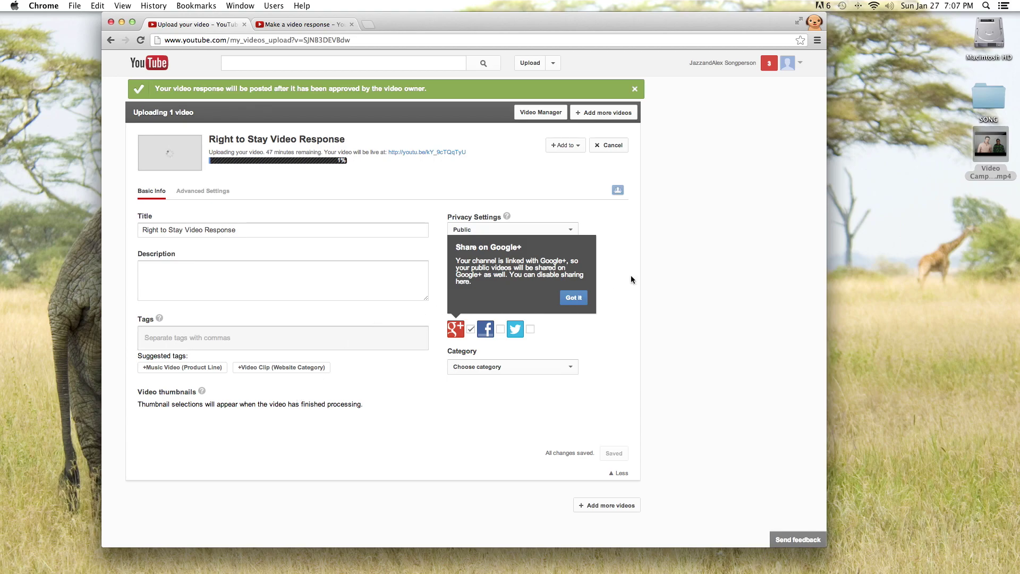
Step: Dismiss the Google+ sharing tip and keep the video's privacy set to Public
{"action": "left_click", "coordinate": [577, 297]}
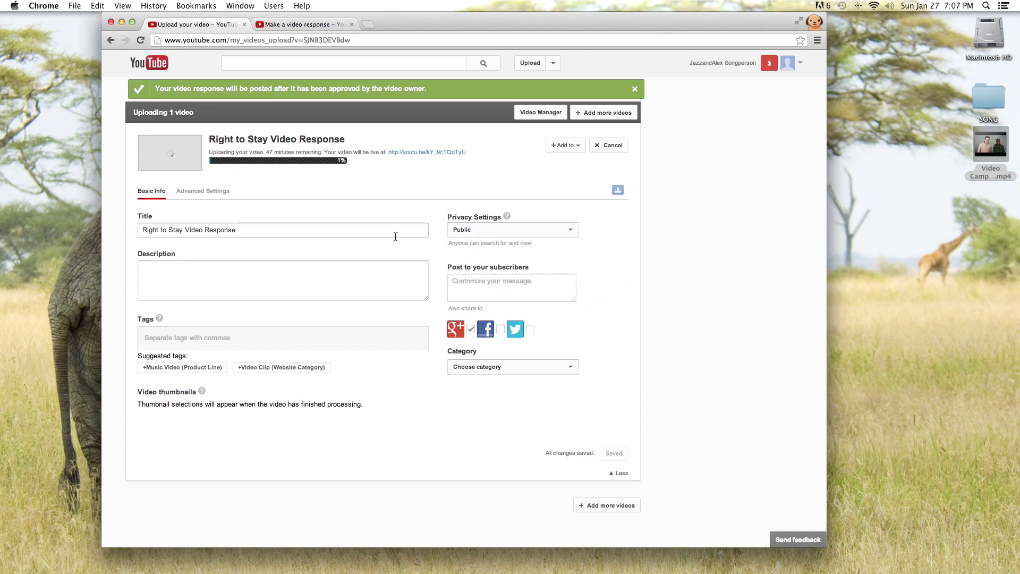
{"action": "left_click", "coordinate": [572, 230]}
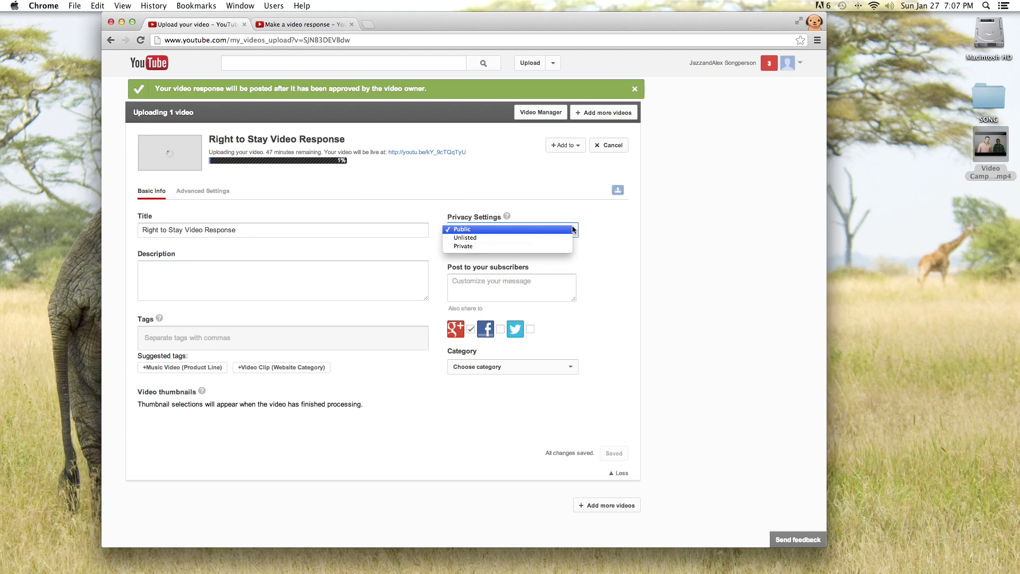
{"action": "left_click", "coordinate": [573, 230]}
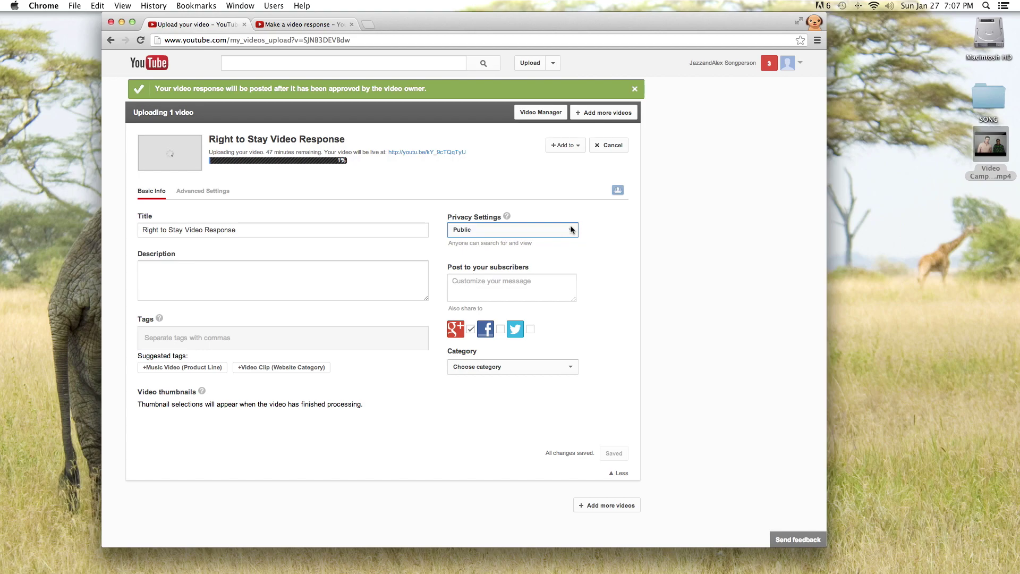
Step: Leave the description and the message to subscribers empty
{"action": "scroll", "coordinate": [623, 318], "scroll_direction": "down", "scroll_amount": 3}
{"action": "left_click", "coordinate": [343, 277]}
{"action": "left_click", "coordinate": [537, 285]}
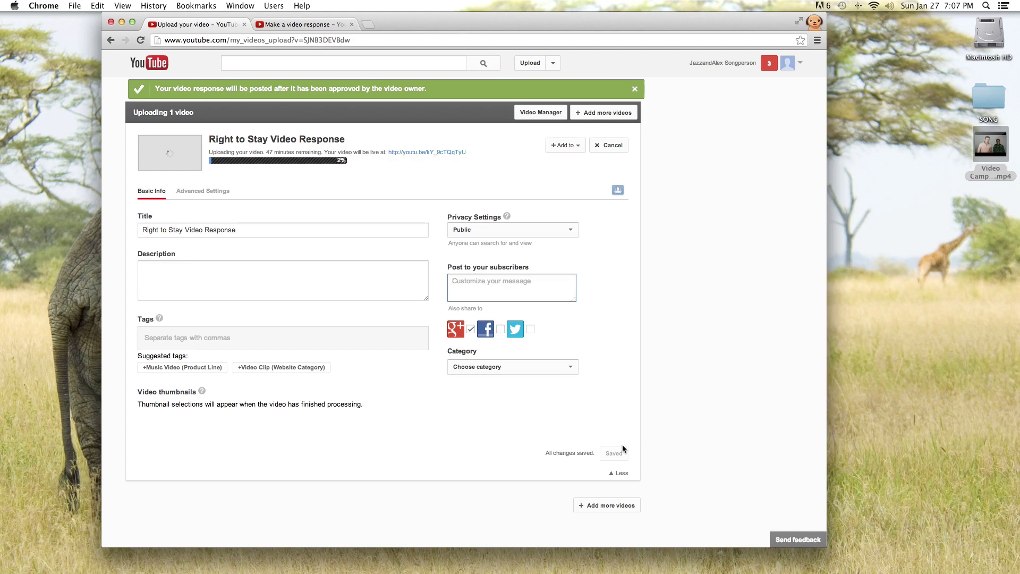
{"action": "left_click", "coordinate": [632, 408]}
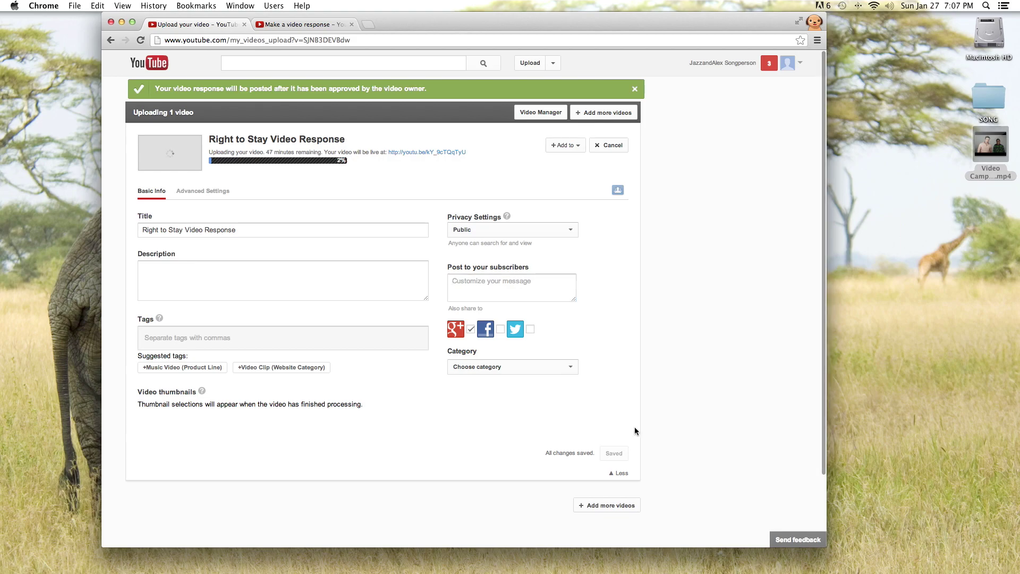